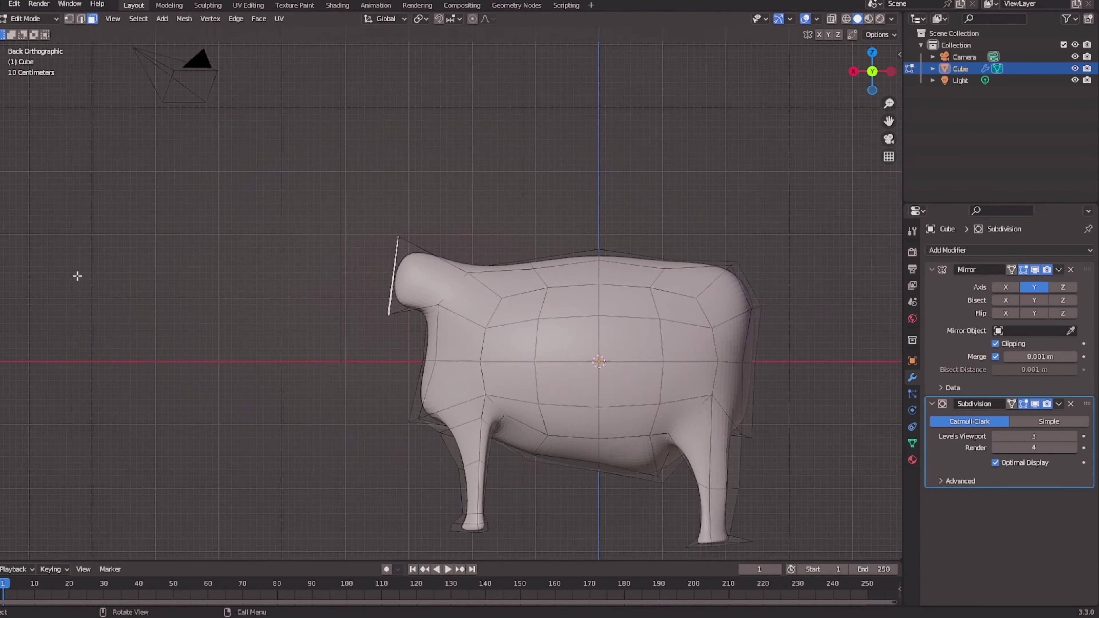
- Push the head faces outward along their normal to begin the horn
{"action": "key", "text": "g"}
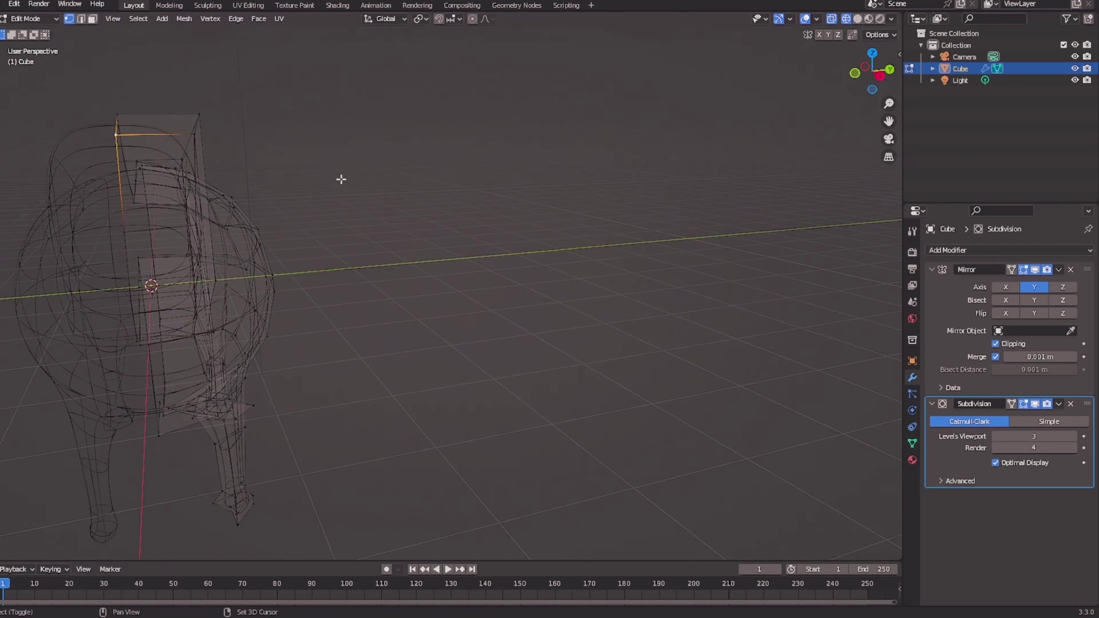
{"action": "middle_click_drag", "start_coordinate": [255, 342], "coordinate": [883, 406]}
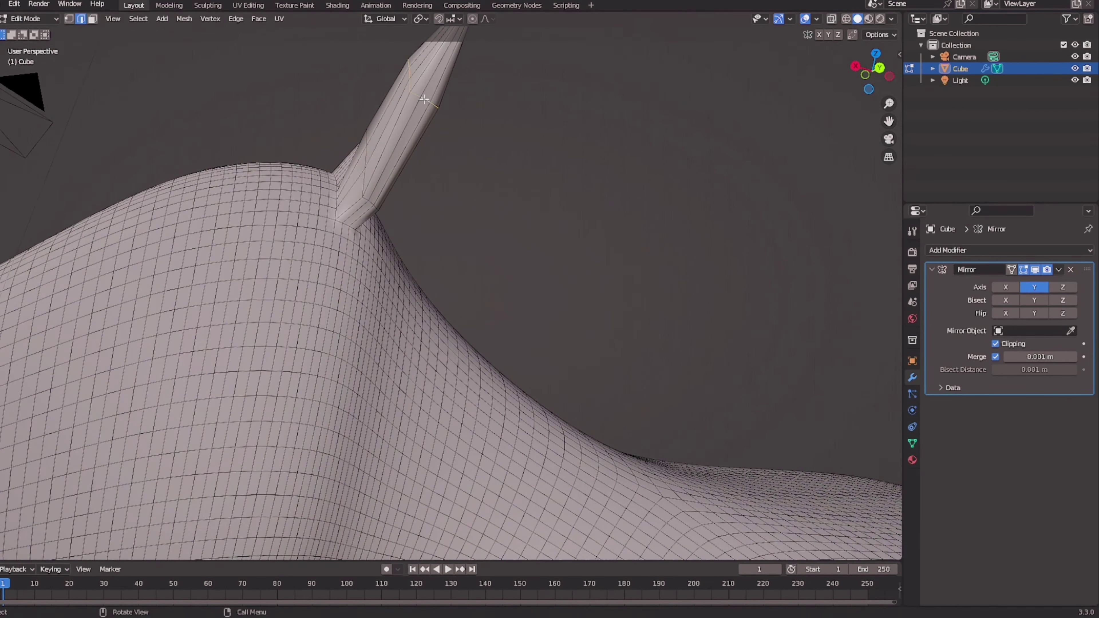
- Confirm the ear move, enable Proportional Editing and choose the transform pivot point
{"action": "middle_click_drag", "start_coordinate": [432, 259], "coordinate": [468, 21]}
{"action": "left_click", "coordinate": [472, 19]}
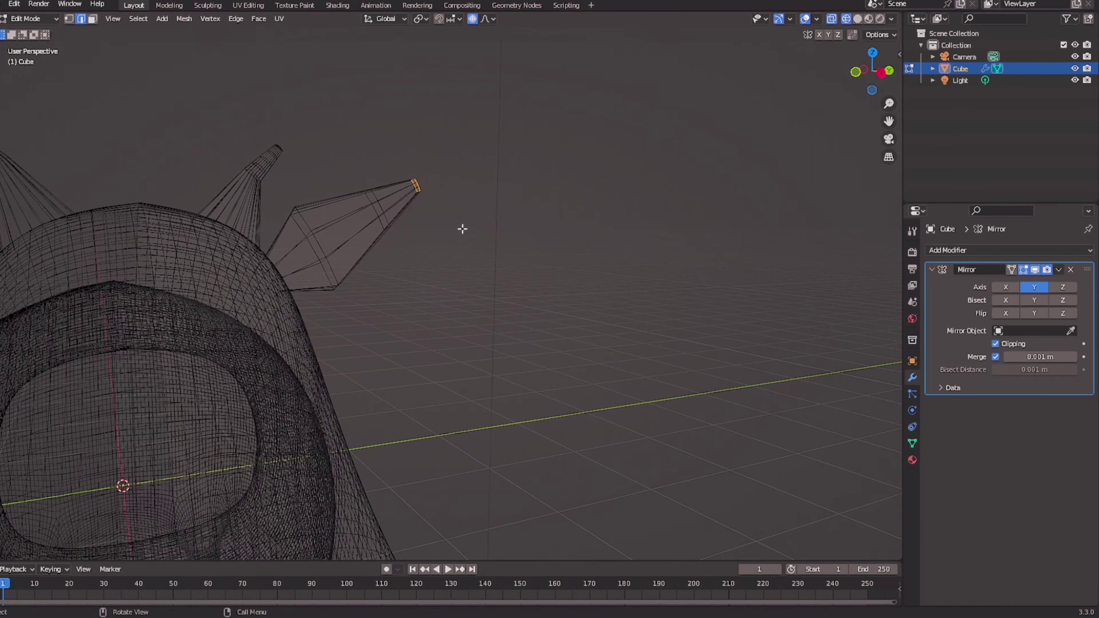
{"action": "left_click", "coordinate": [419, 18]}
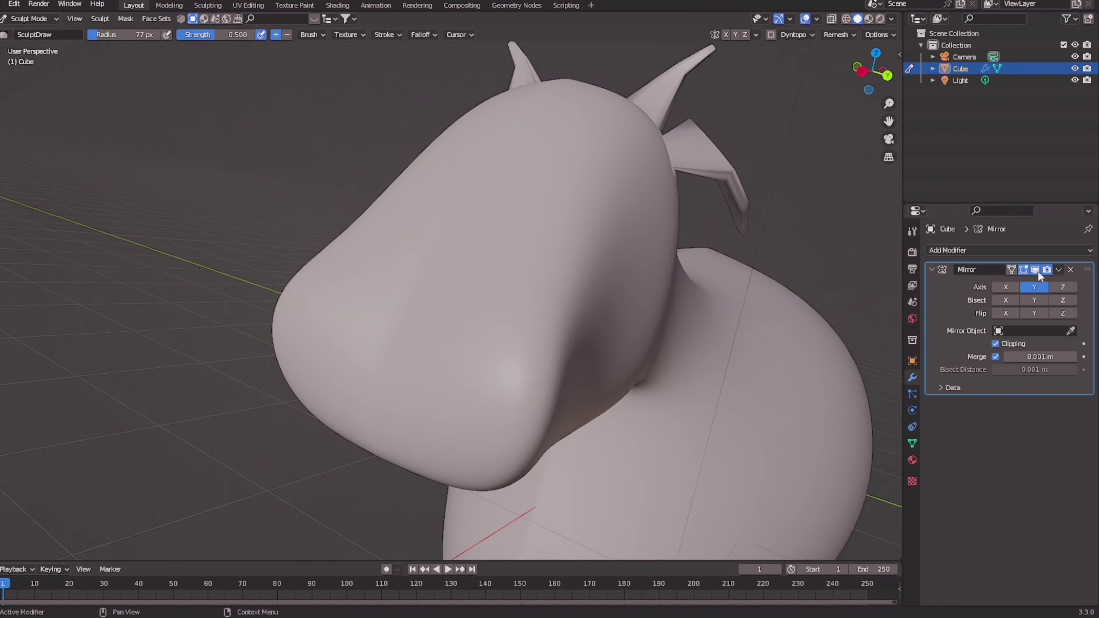
- Zoom in on the cow's head for sculpting
{"action": "scroll", "coordinate": [706, 232], "scroll_direction": "up", "scroll_amount": 5}
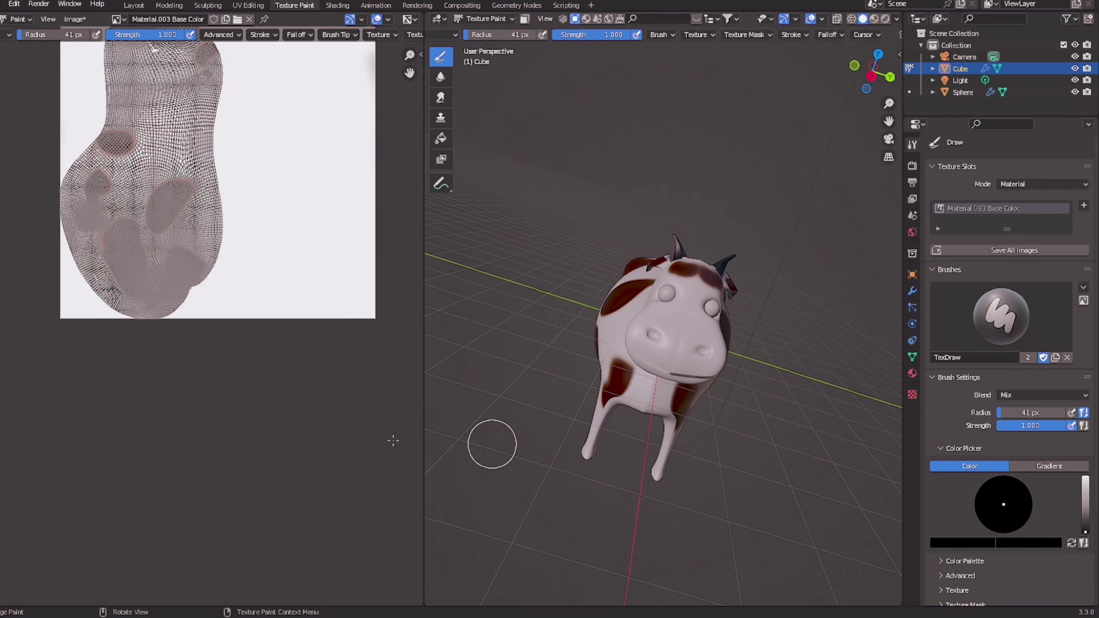
- Orbit down to inspect the painted muzzle under the cow's chin
{"action": "mouse_move", "coordinate": [695, 349]}
{"action": "middle_mouse_down"}
{"action": "mouse_move", "coordinate": [569, 253]}
{"action": "mouse_move", "coordinate": [643, 327]}
{"action": "mouse_move", "coordinate": [650, 303]}
{"action": "middle_mouse_up"}
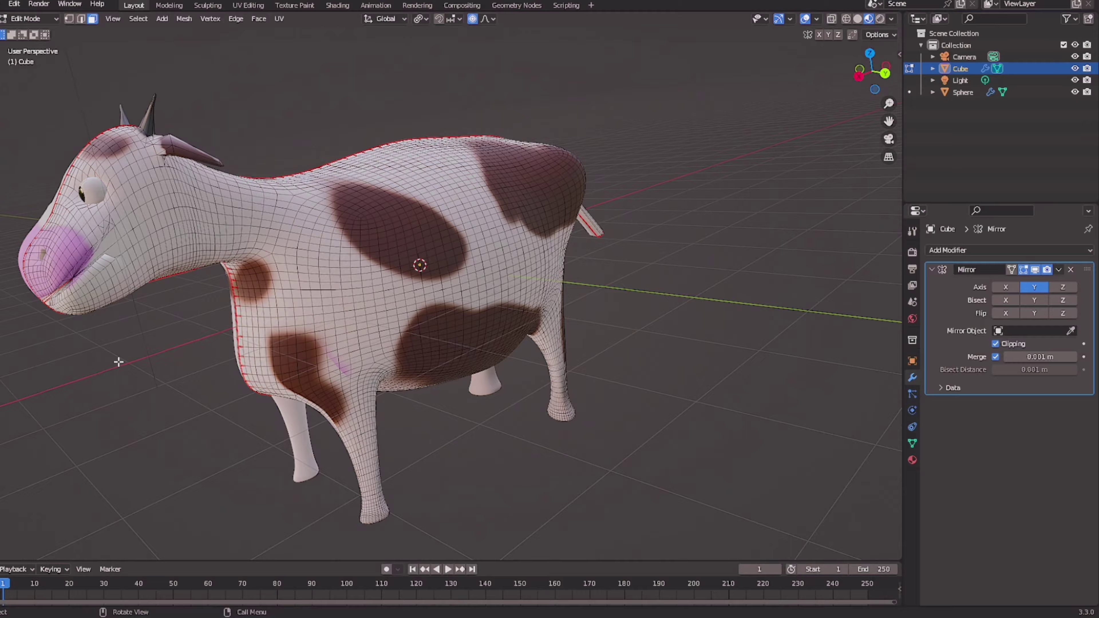
- Zoom in and nudge the mouth-corner vertices around the muzzle
{"action": "scroll", "coordinate": [372, 194], "scroll_direction": "up", "scroll_amount": 3}
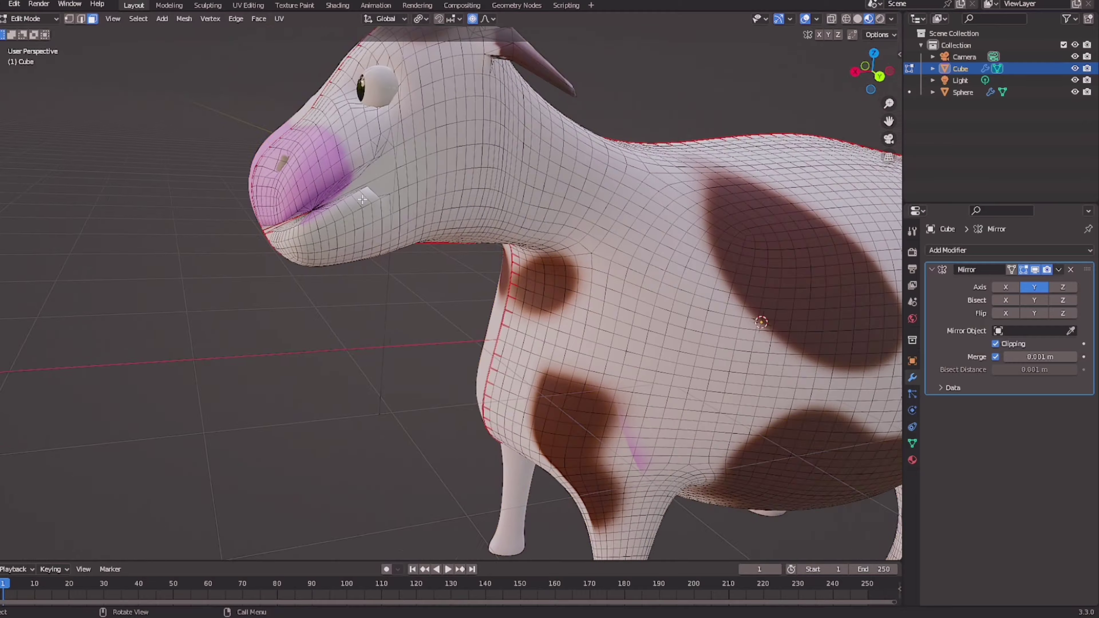
{"action": "scroll", "coordinate": [371, 193], "scroll_direction": "up", "scroll_amount": 3}
{"action": "scroll", "coordinate": [372, 193], "scroll_direction": "up", "scroll_amount": 4}
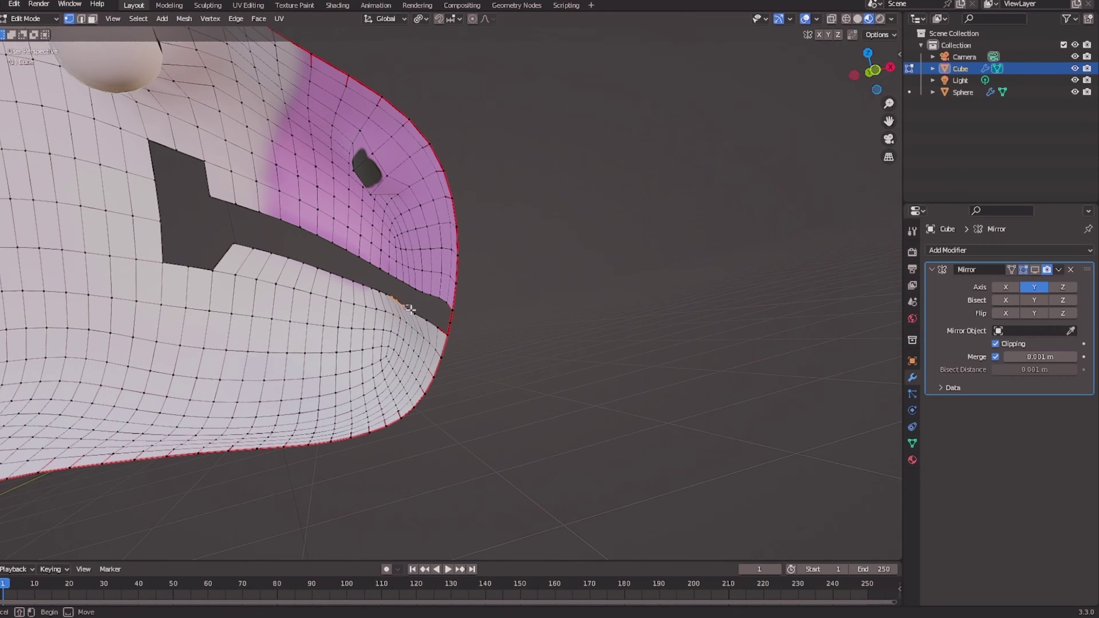
{"action": "left_click_drag", "start_coordinate": [409, 308], "coordinate": [480, 337]}
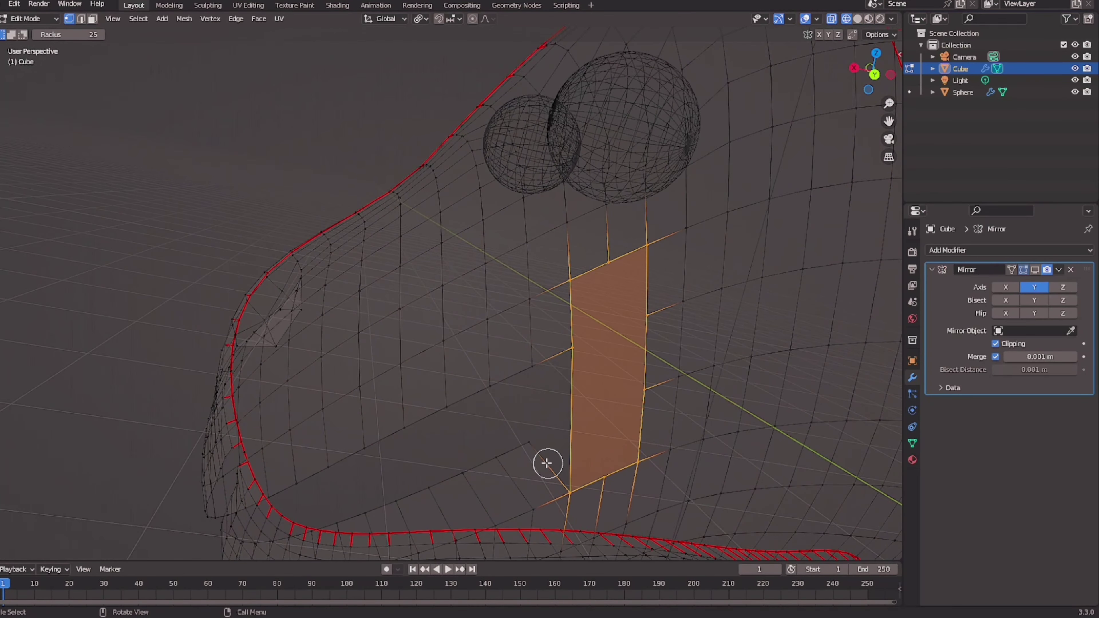
{"action": "middle_click_drag", "start_coordinate": [547, 463], "coordinate": [492, 476]}
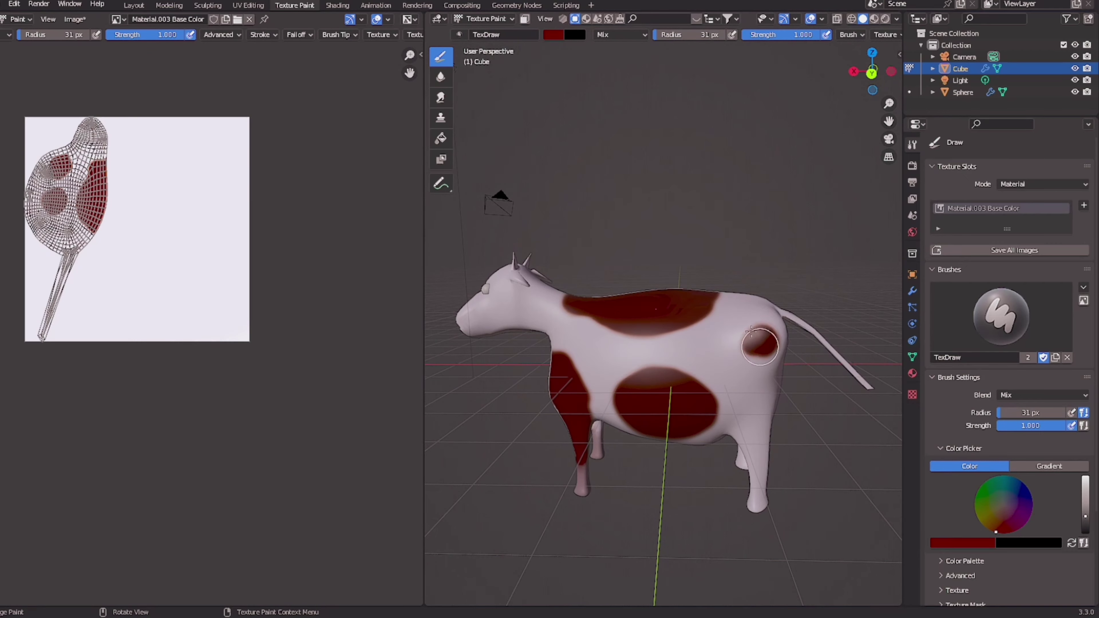
- Orbit around the cow to a horn and back to the front of the face
{"action": "mouse_move", "coordinate": [760, 346]}
{"action": "middle_mouse_down"}
{"action": "mouse_move", "coordinate": [680, 417]}
{"action": "mouse_move", "coordinate": [613, 392]}
{"action": "mouse_move", "coordinate": [662, 351]}
{"action": "mouse_move", "coordinate": [691, 139]}
{"action": "mouse_move", "coordinate": [572, 327]}
{"action": "mouse_move", "coordinate": [663, 407]}
{"action": "mouse_move", "coordinate": [761, 196]}
{"action": "mouse_move", "coordinate": [801, 424]}
{"action": "middle_mouse_up"}
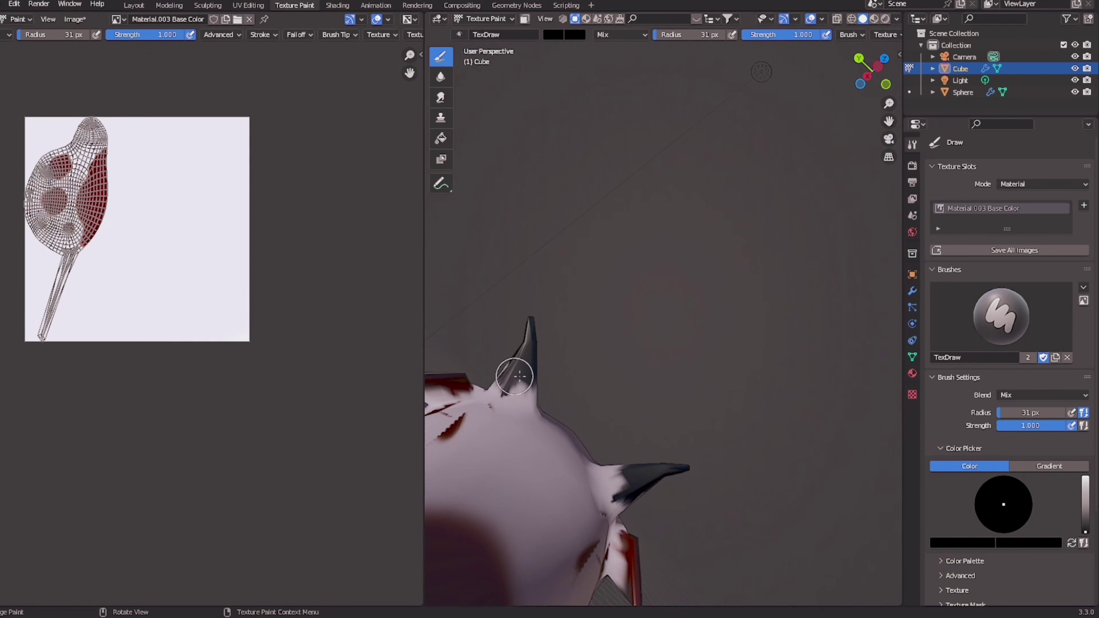
{"action": "mouse_move", "coordinate": [515, 376]}
{"action": "middle_mouse_down"}
{"action": "mouse_move", "coordinate": [576, 363]}
{"action": "mouse_move", "coordinate": [630, 270]}
{"action": "middle_mouse_up"}
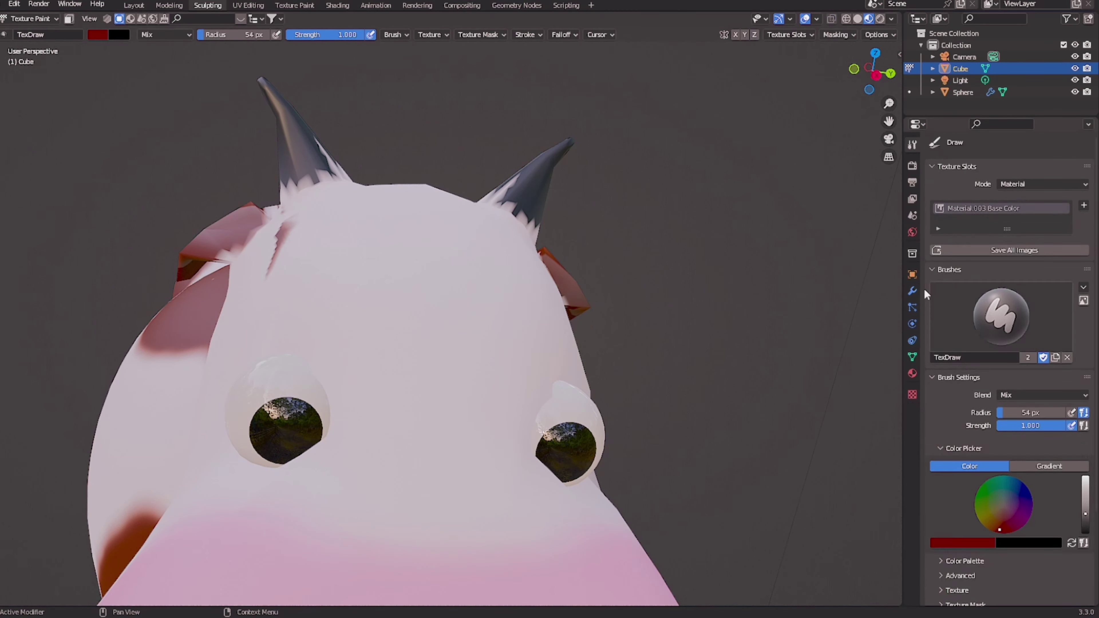
- View the whole cow from above and select the eye spheres object
{"action": "scroll", "coordinate": [969, 466], "scroll_direction": "down", "scroll_amount": 5}
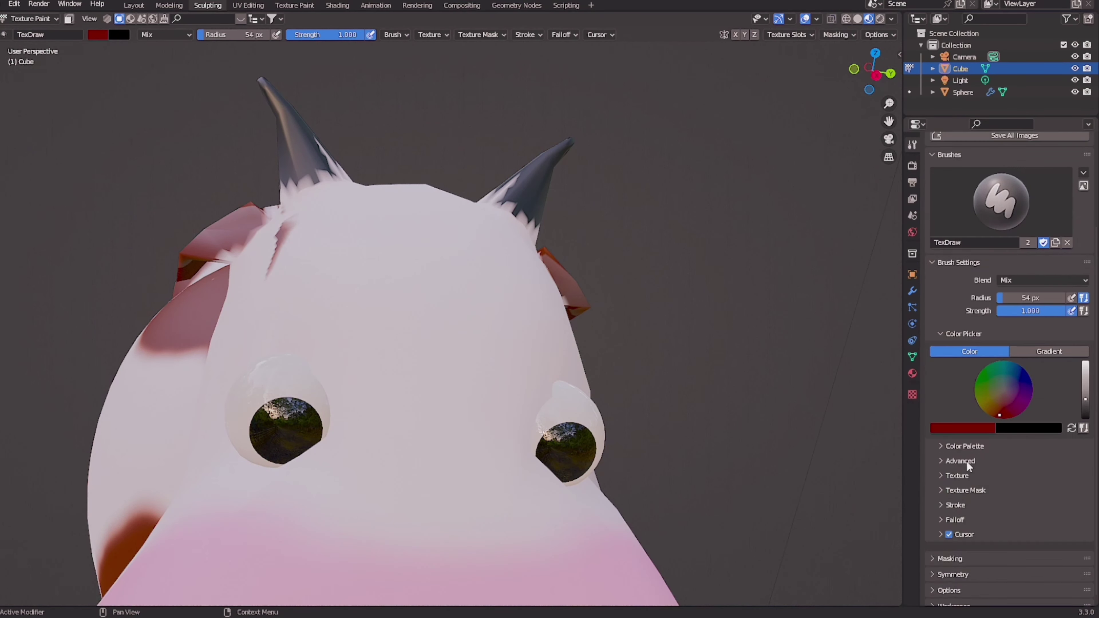
{"action": "middle_click_drag", "start_coordinate": [353, 364], "coordinate": [720, 42]}
{"action": "left_click", "coordinate": [913, 291]}
{"action": "left_click", "coordinate": [963, 92]}
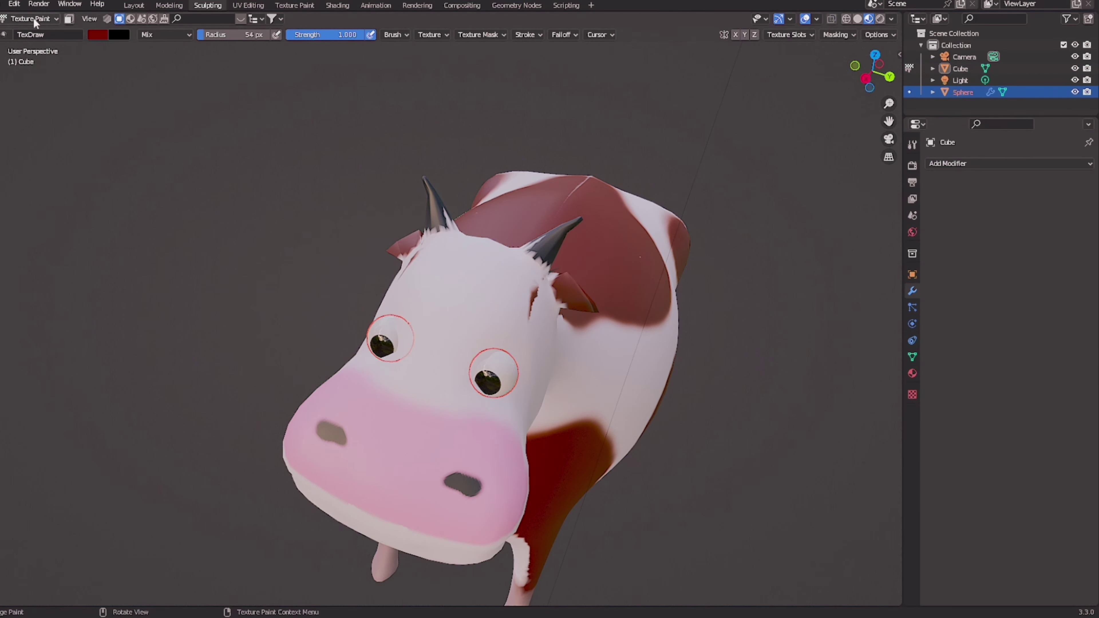
{"action": "scroll", "coordinate": [515, 319], "scroll_direction": "up", "scroll_amount": 5}
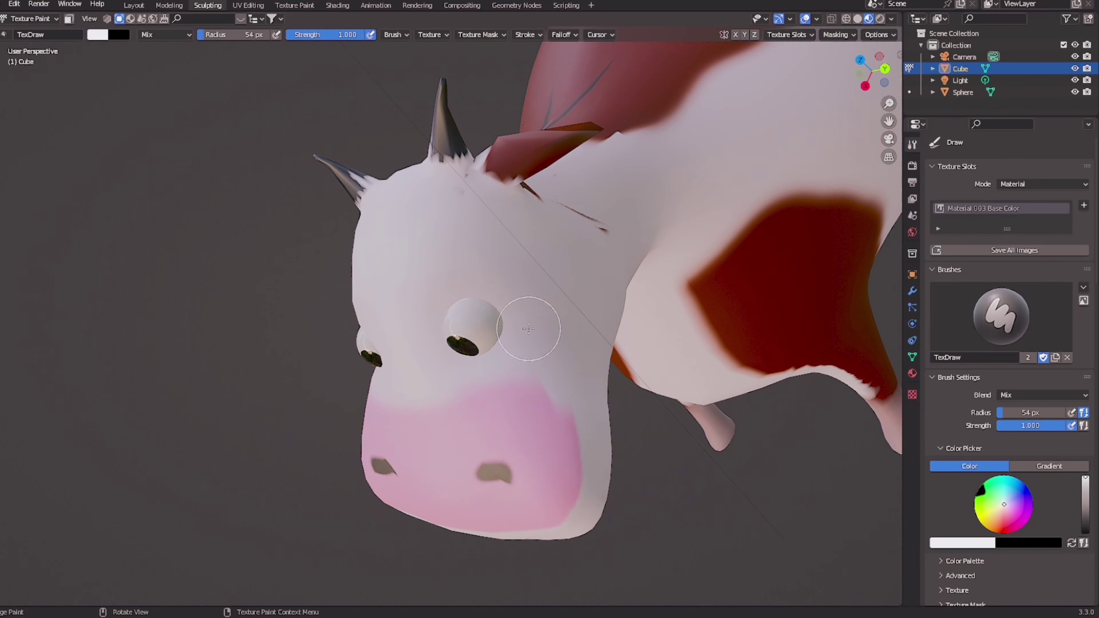
{"action": "middle_click_drag", "start_coordinate": [454, 294], "coordinate": [500, 461]}
- In Object Mode, reposition the sun light and duplicate it twice into Light.001 and Light.002
{"action": "key", "text": "KP_0"}
{"action": "key", "text": "ctrl+Tab"}
{"action": "scroll", "coordinate": [433, 303], "scroll_direction": "up", "scroll_amount": 3}
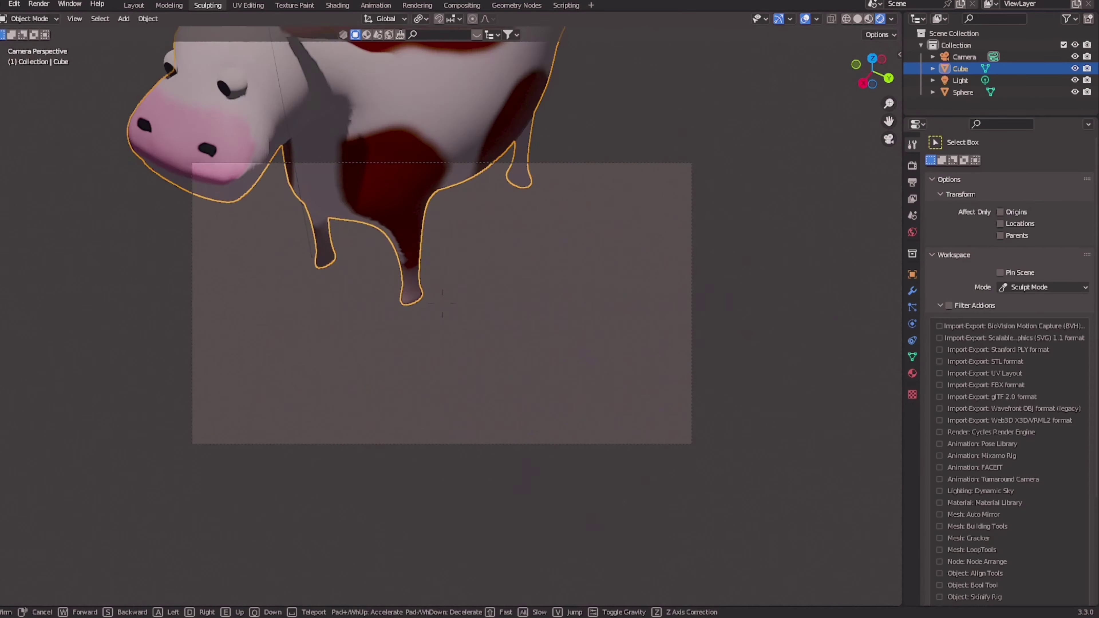
{"action": "scroll", "coordinate": [433, 303], "scroll_direction": "down", "scroll_amount": 4}
{"action": "left_click_drag", "start_coordinate": [260, 295], "coordinate": [290, 316]}
{"action": "key", "text": "shift+d"}
{"action": "left_click", "coordinate": [258, 407]}
{"action": "key", "text": "shift+d"}
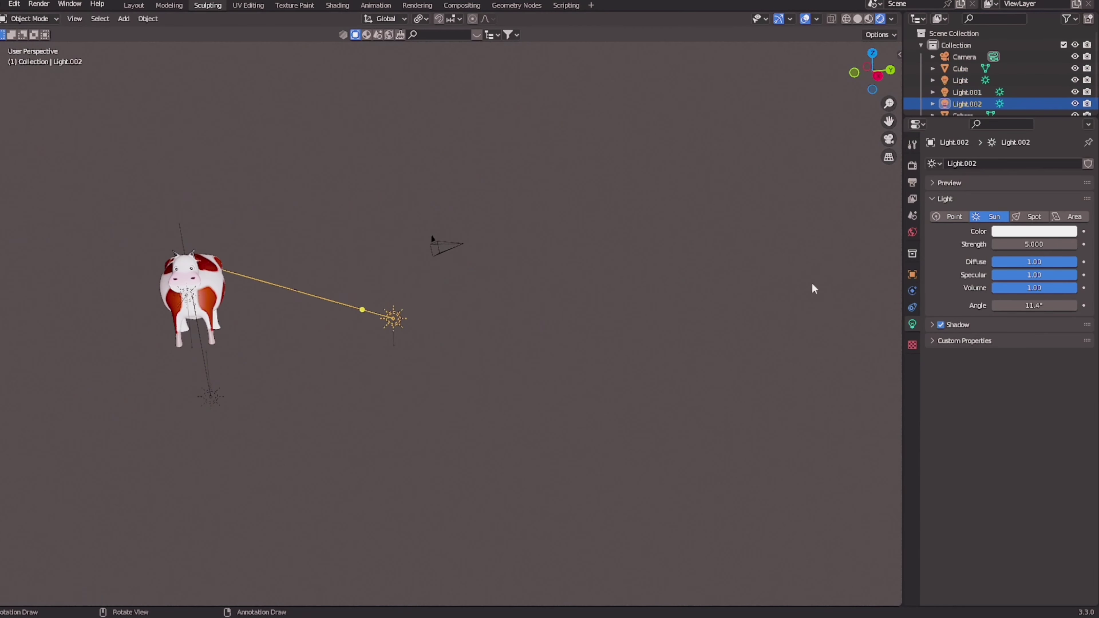